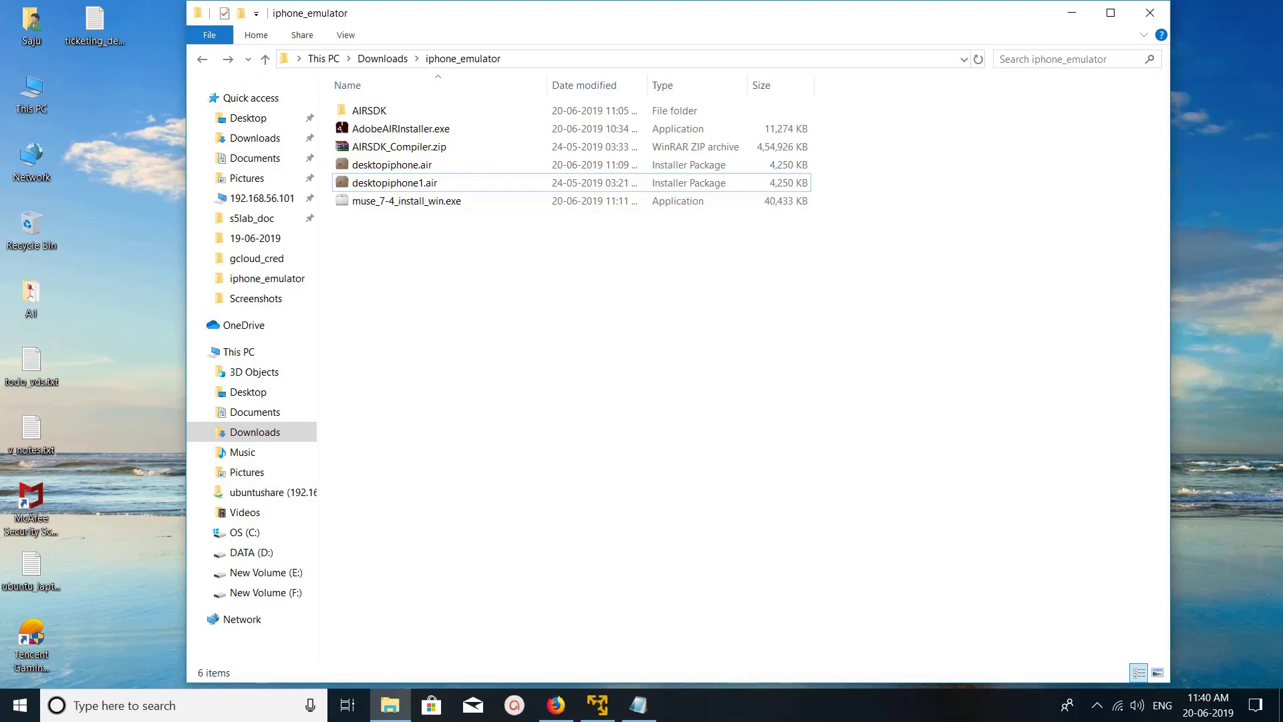
Try installing desktopiphone1.air from its context menu, which reports a damaged installer file.
{"action": "key", "text": "space"}
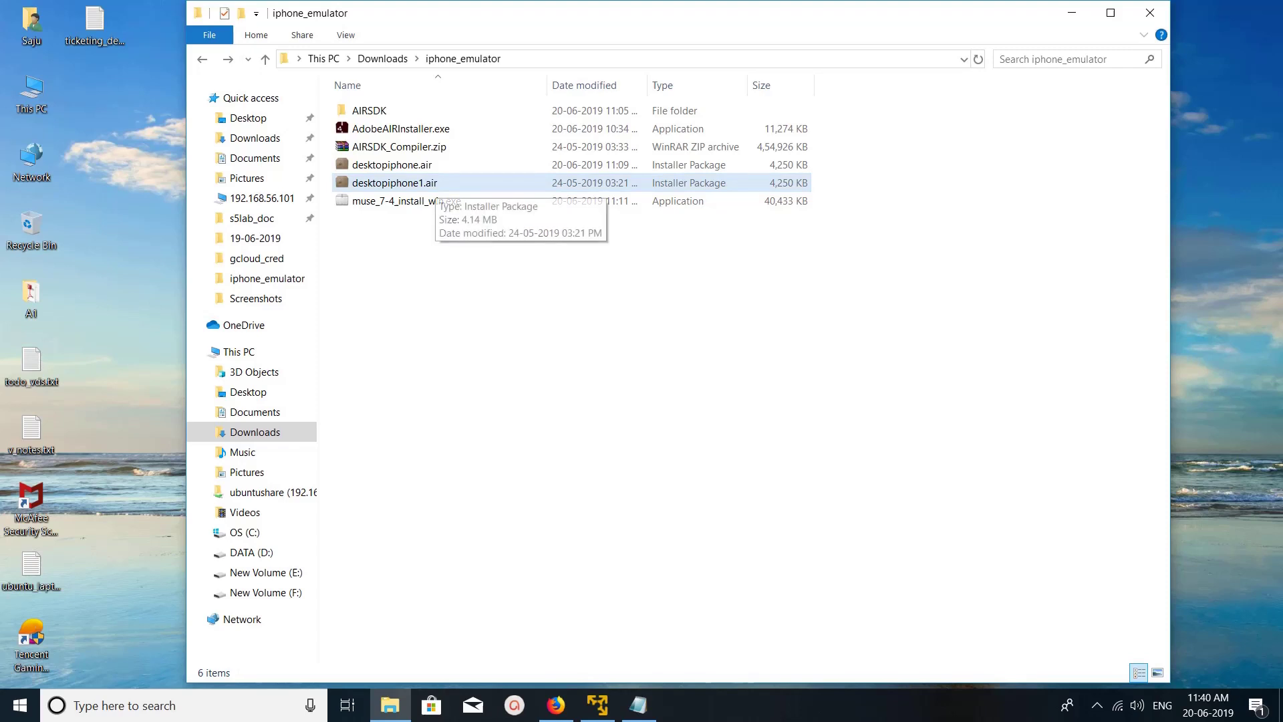
{"action": "right_click", "coordinate": [435, 185]}
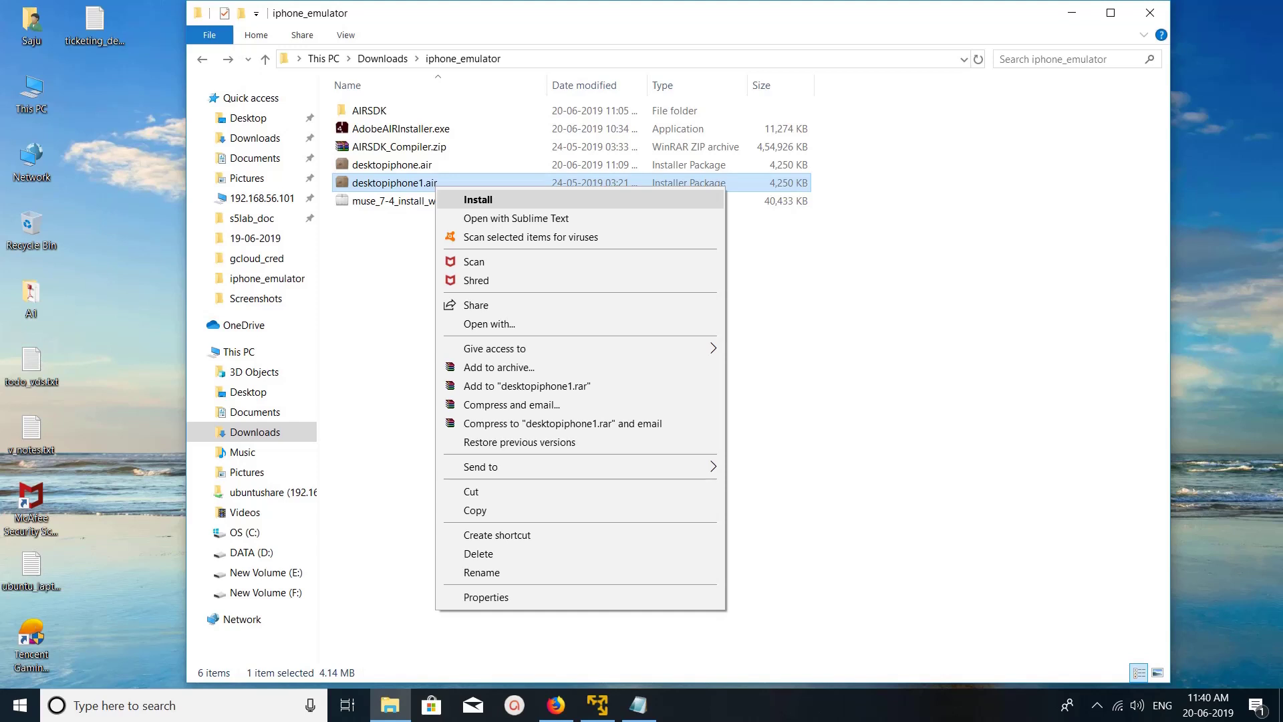
{"action": "left_click", "coordinate": [478, 200]}
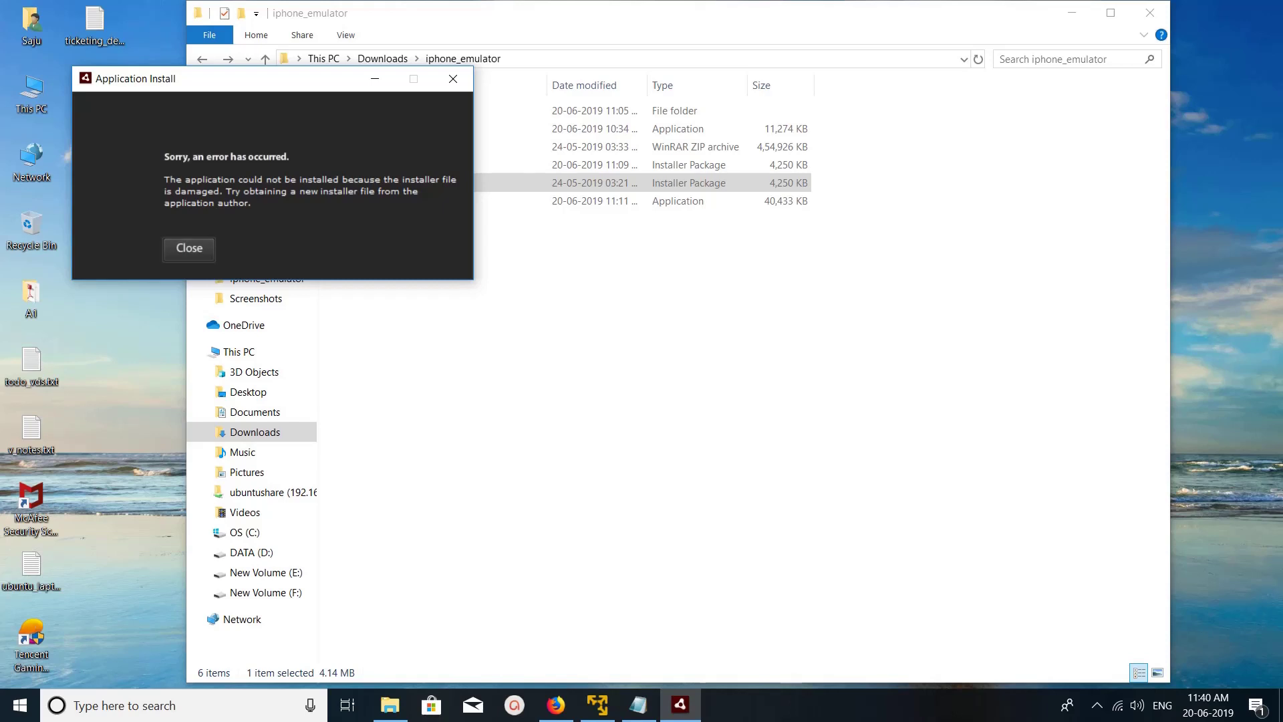
Dismiss the damaged-installer error and launch Command Prompt as administrator from Start search.
{"action": "key", "text": "Return"}
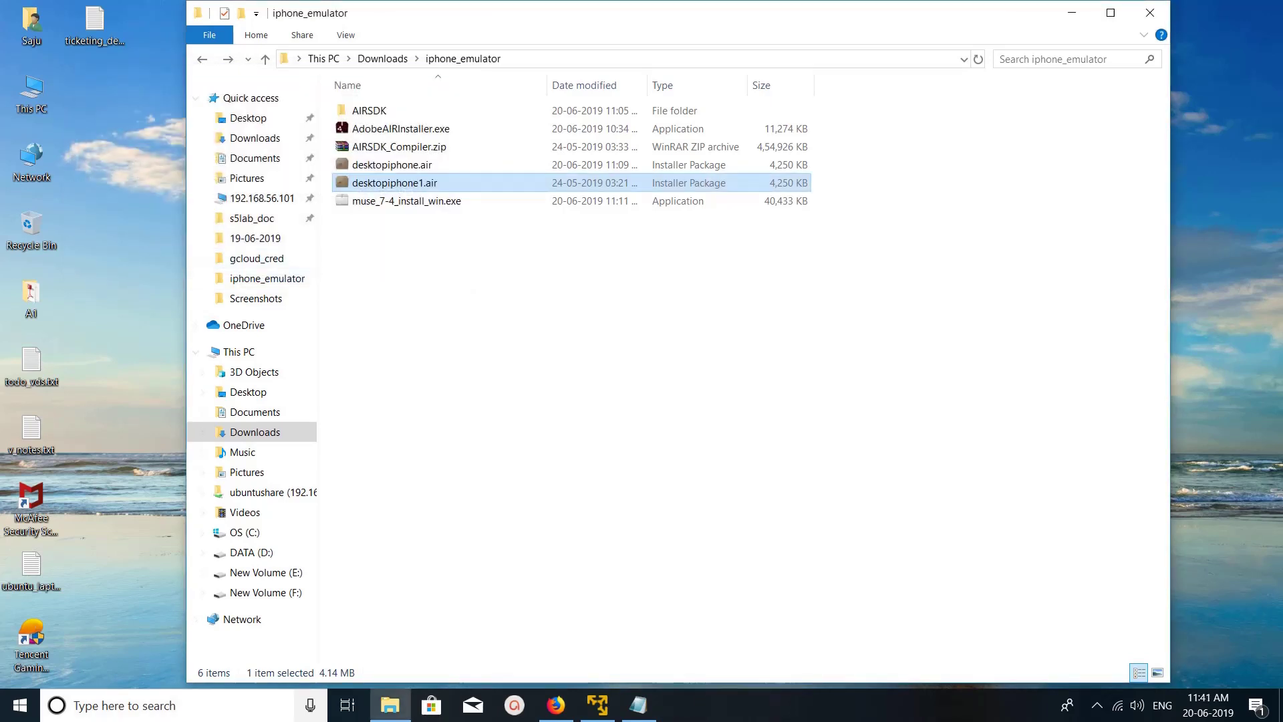
{"action": "key", "text": "super"}
{"action": "type", "text": "c"}
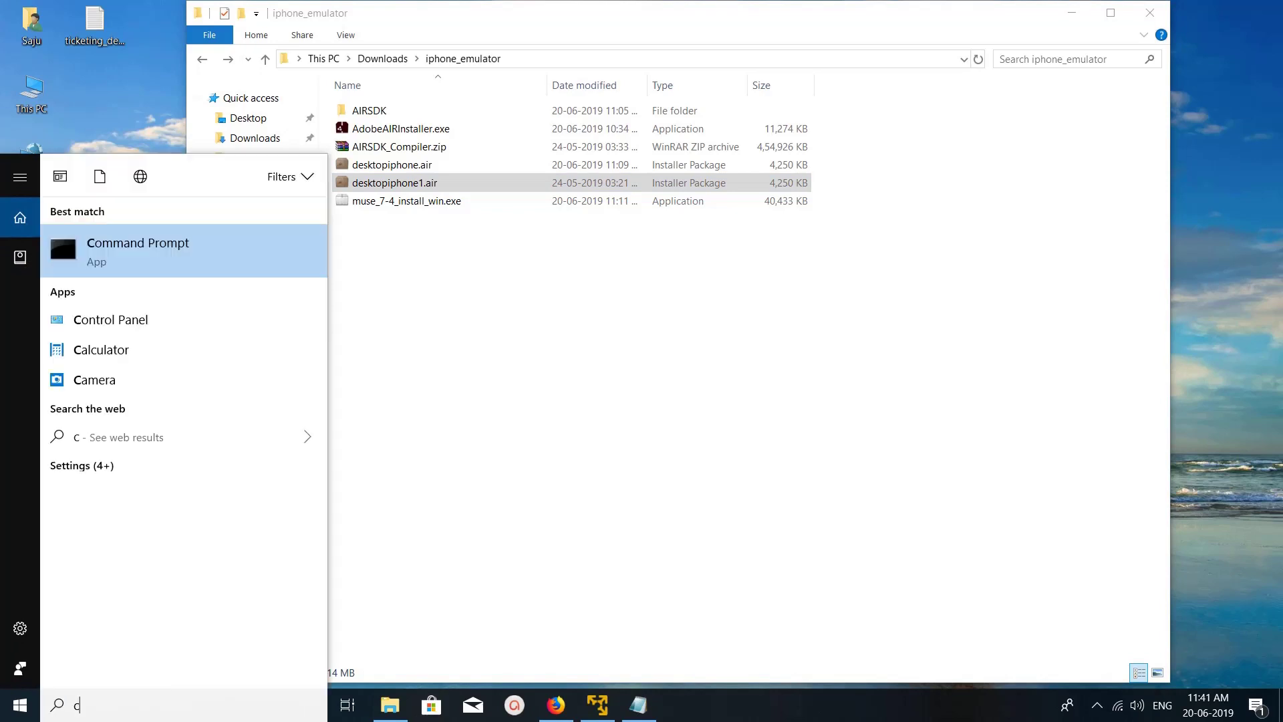
{"action": "type", "text": "md"}
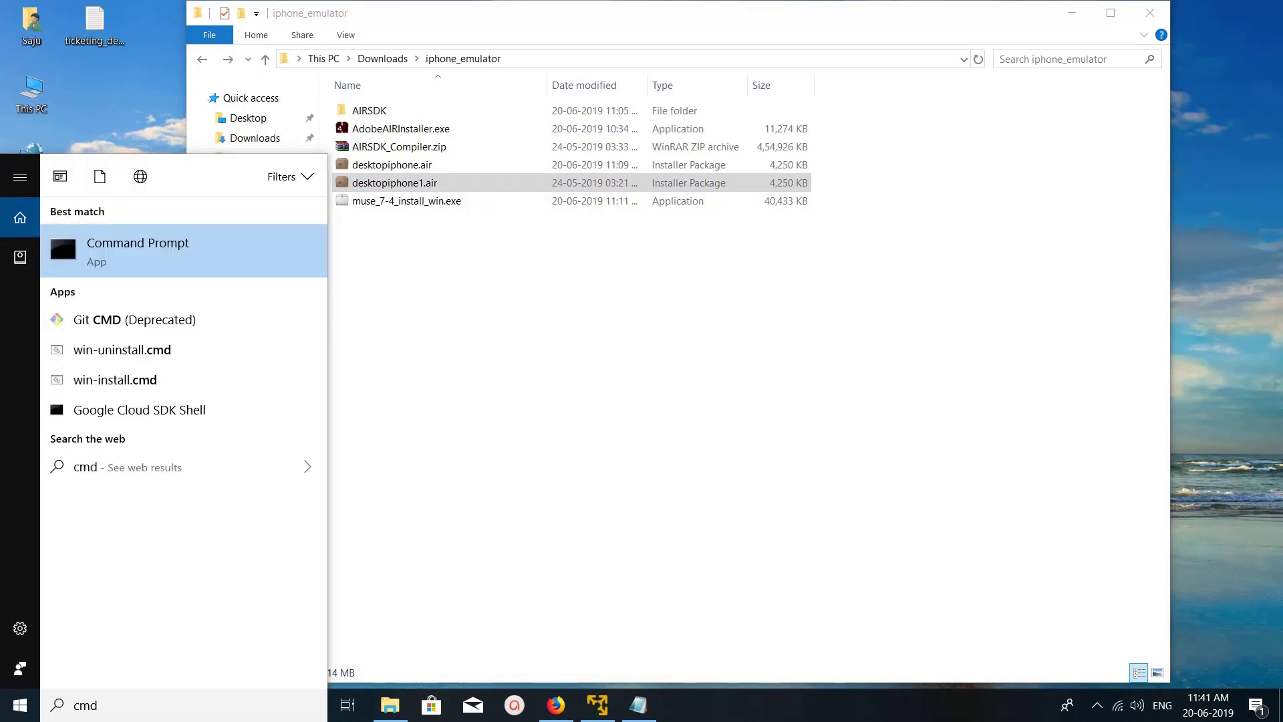
{"action": "key", "text": "shift+F10"}
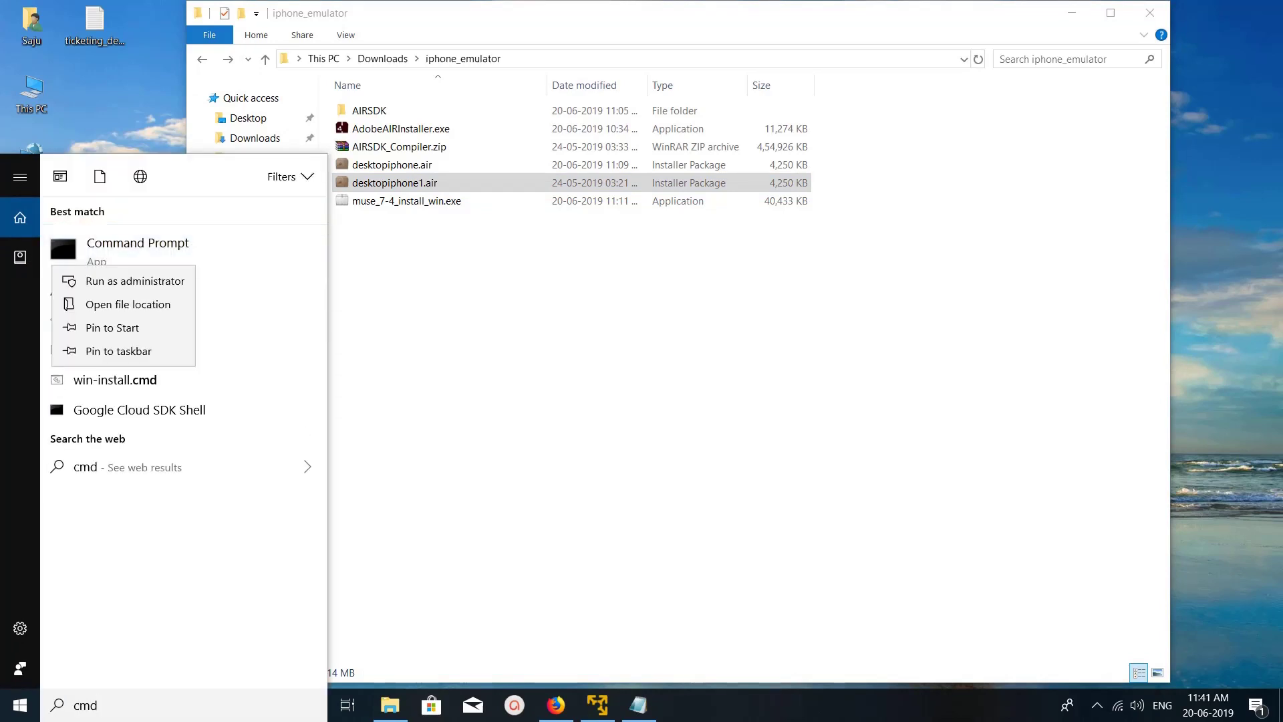
{"action": "key", "text": "Down"}
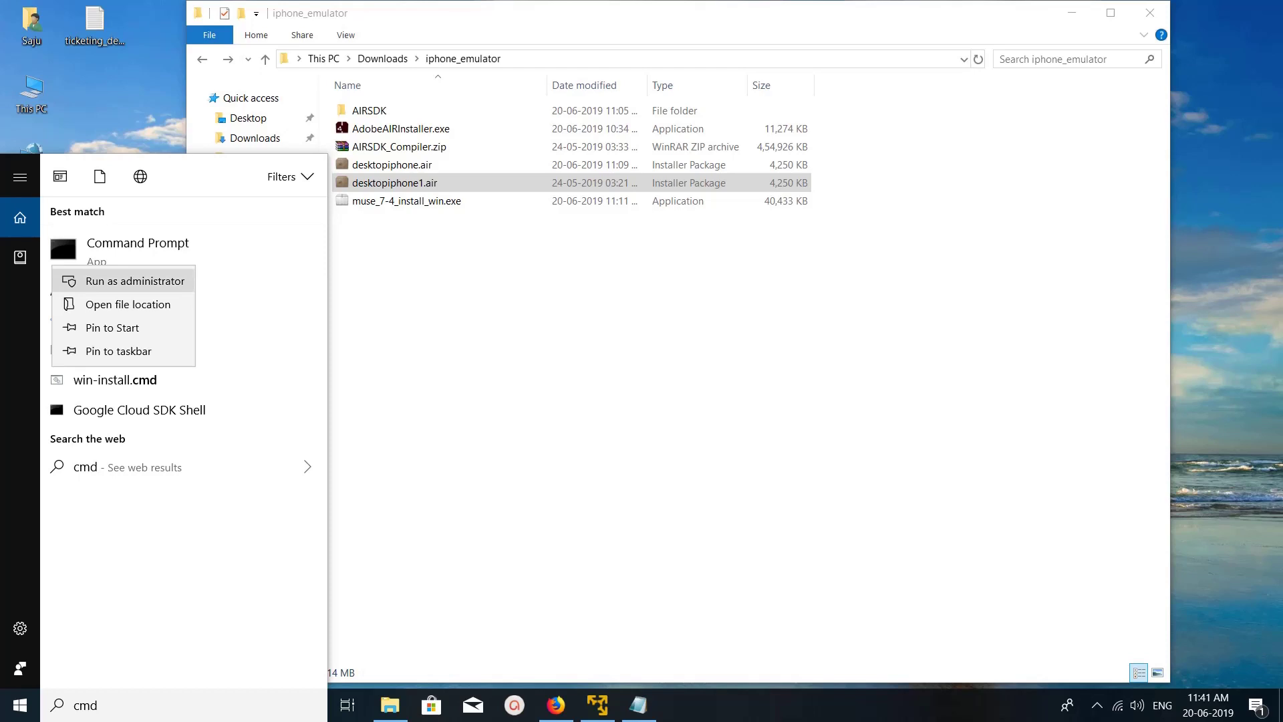
{"action": "key", "text": "Return"}
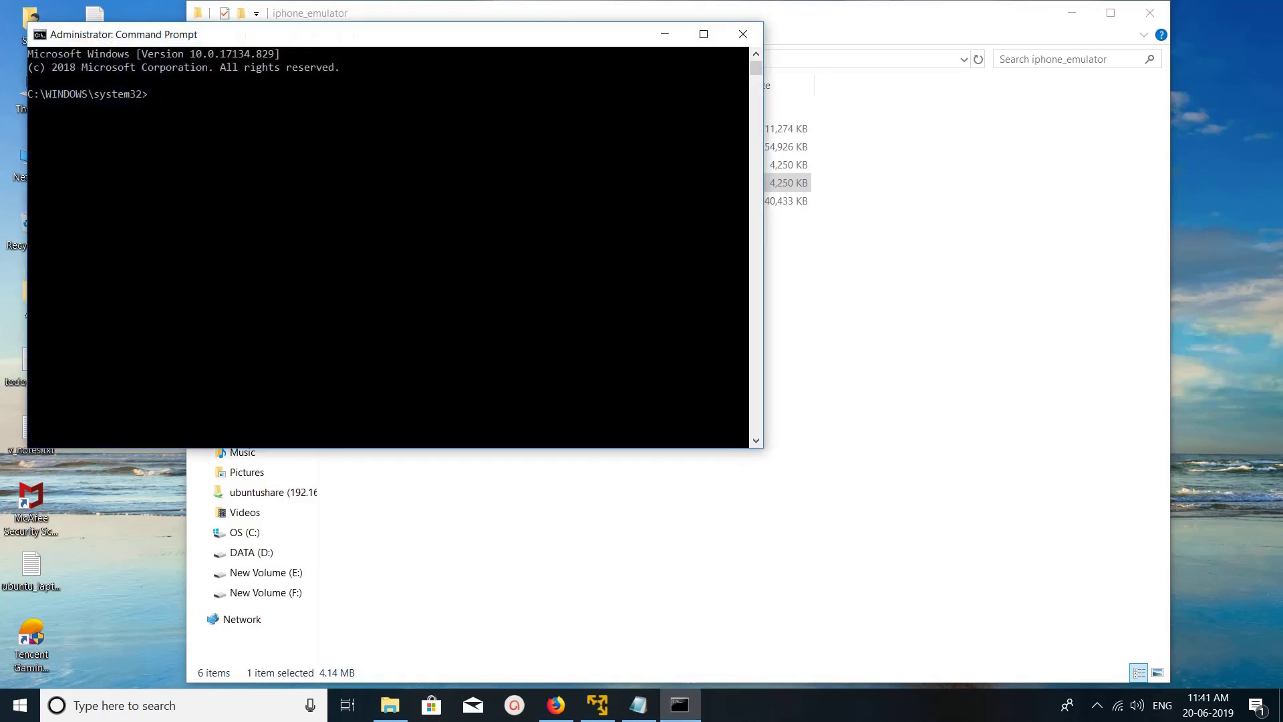
Paste and run the quoted Adobe AIR Application Installer.exe path with -ignoreExpiredCertificateTimestamp.
{"action": "left_click_drag", "start_coordinate": [300, 34], "coordinate": [556, 275]}
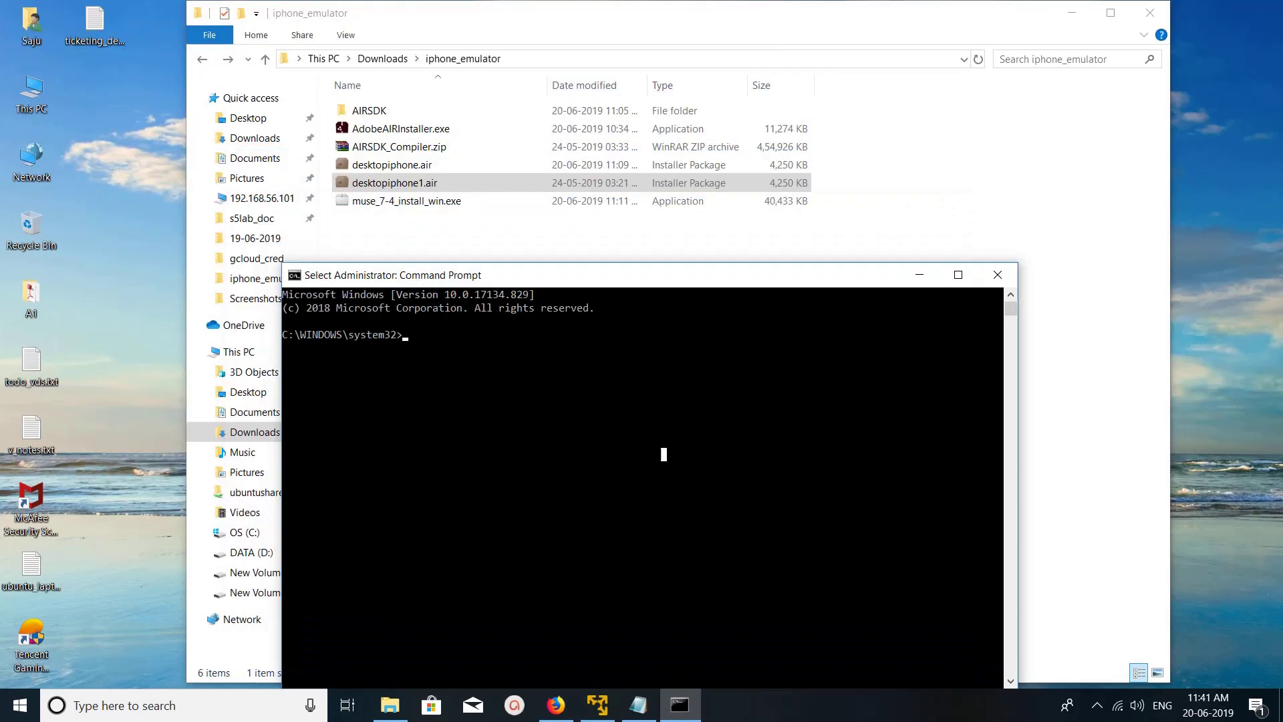
{"action": "right_click", "coordinate": [663, 454]}
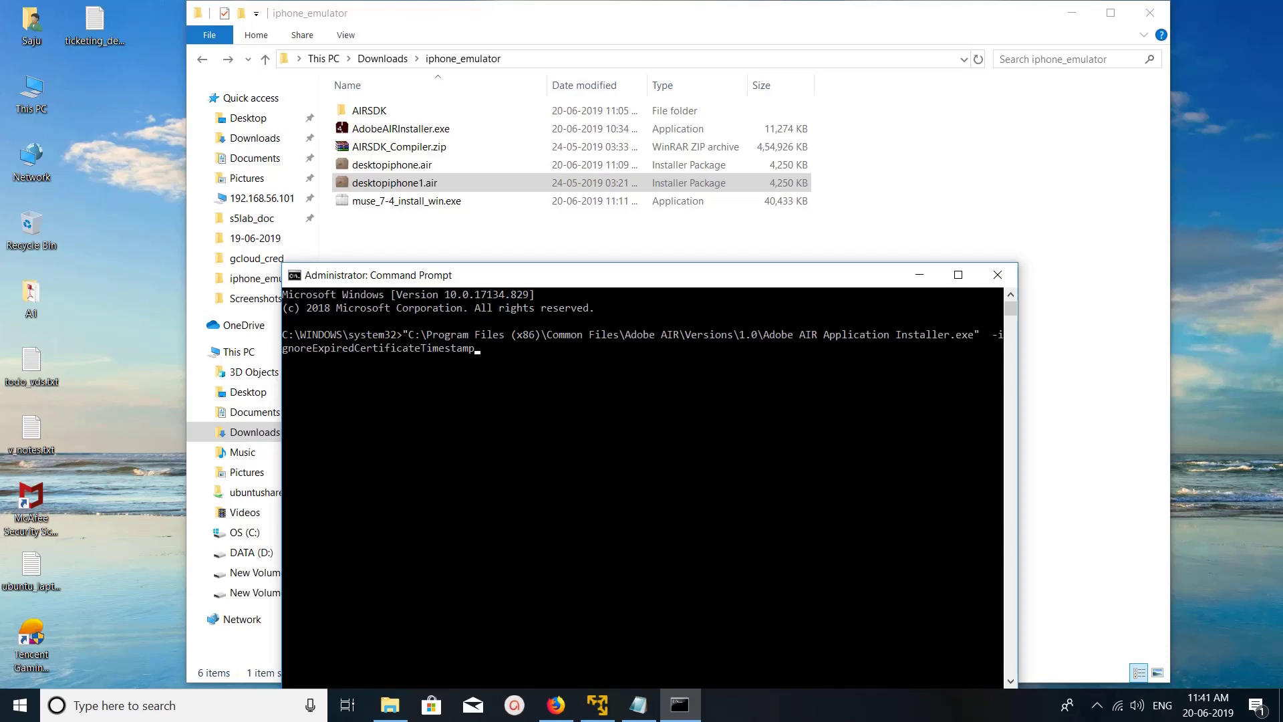
{"action": "key", "text": "Return"}
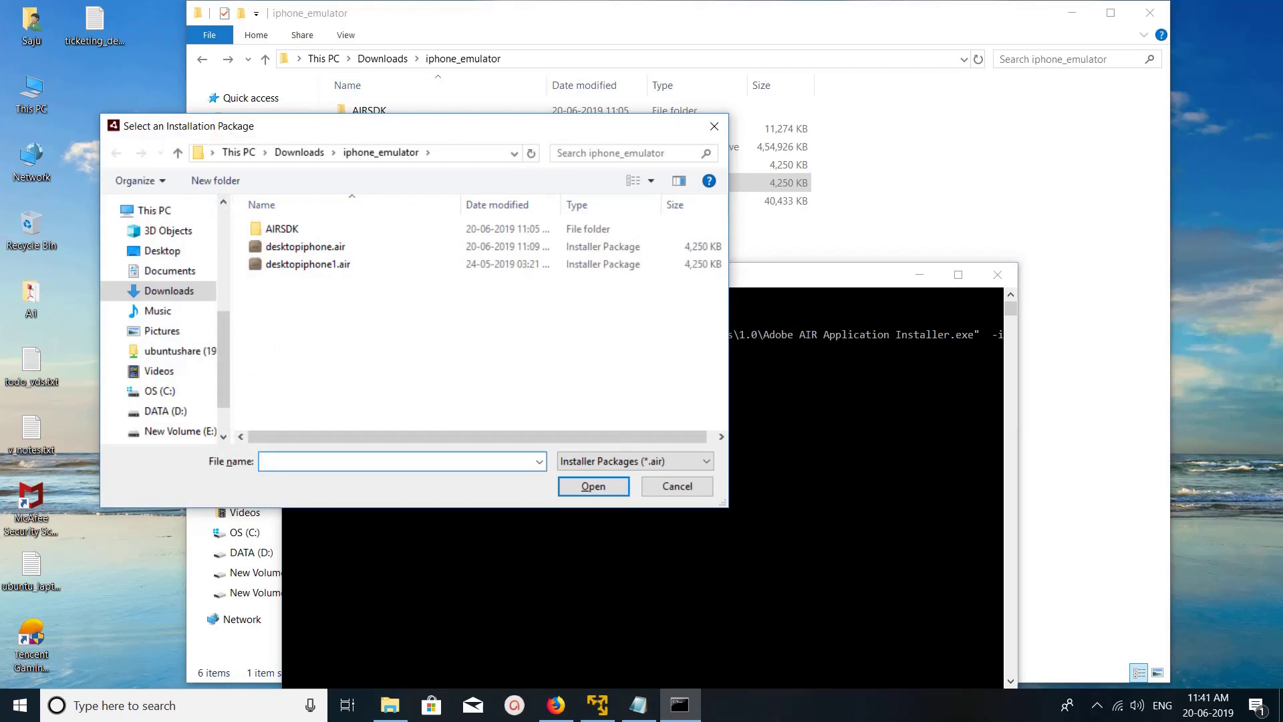
Select desktopiphone1.air in the Select an Installation Package picker and open it.
{"action": "left_click_drag", "start_coordinate": [401, 124], "coordinate": [607, 333]}
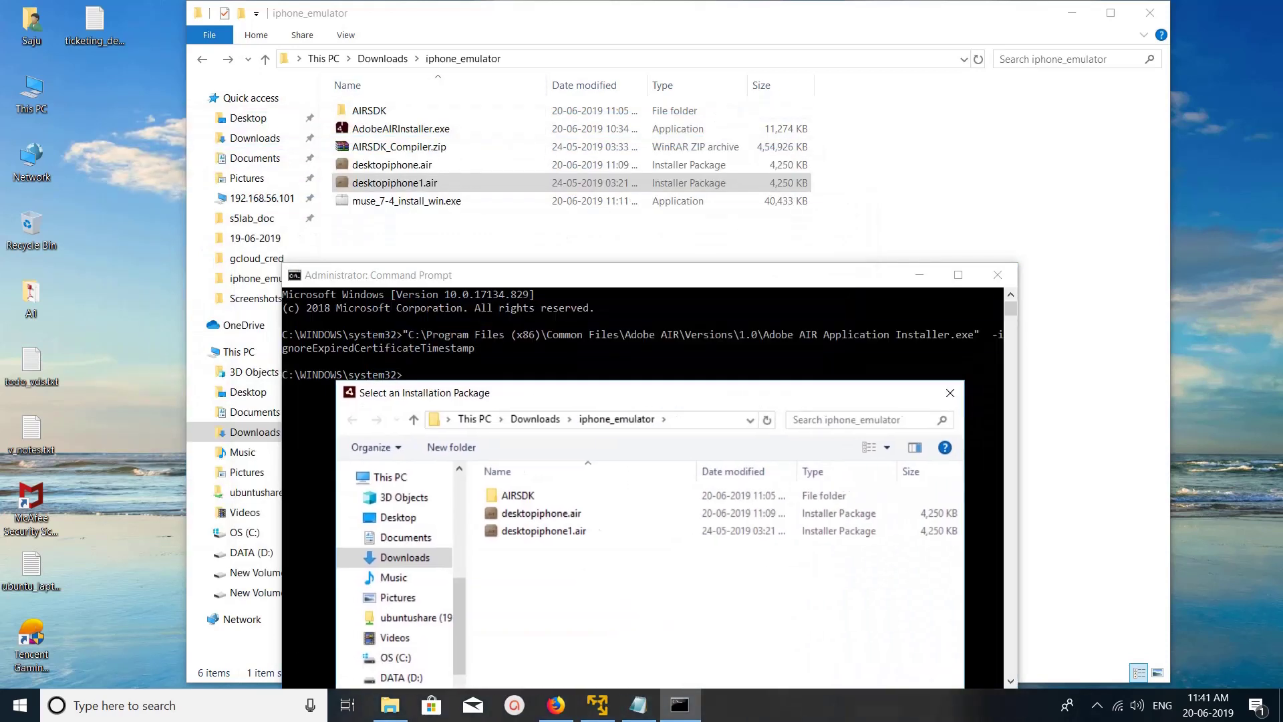
{"action": "left_click_drag", "start_coordinate": [607, 332], "coordinate": [636, 250]}
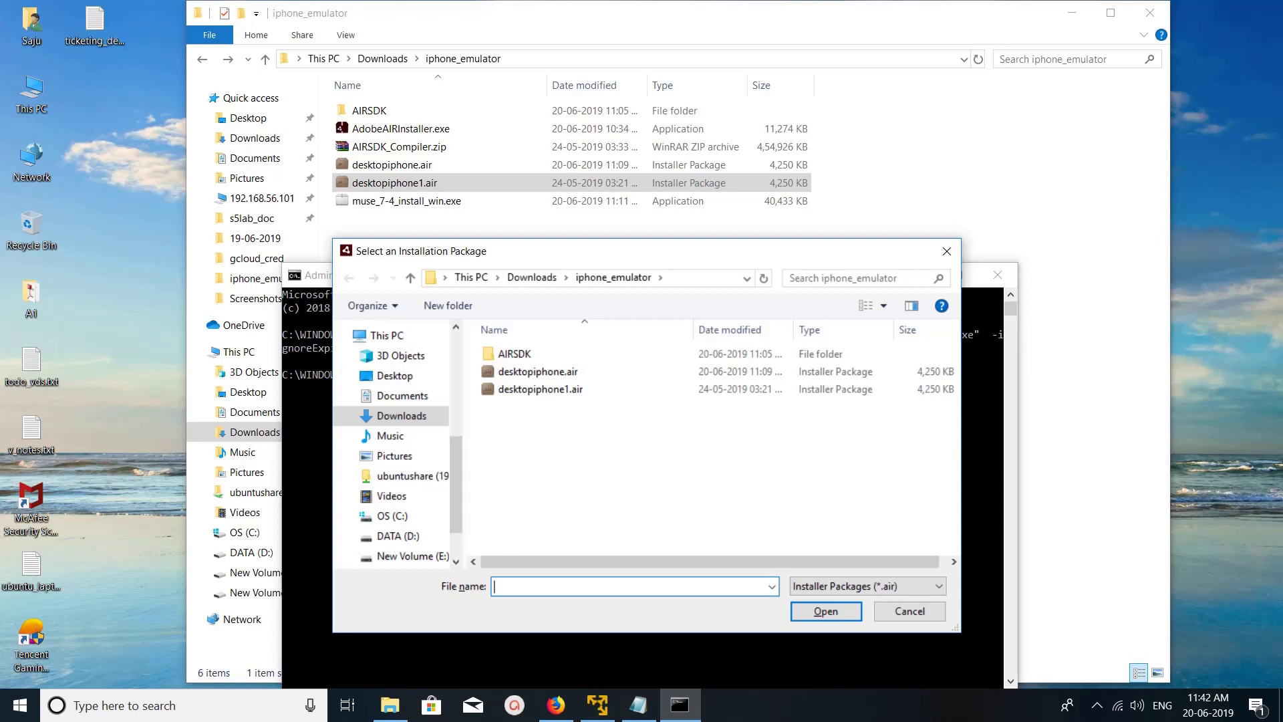
{"action": "left_click_drag", "start_coordinate": [635, 250], "coordinate": [635, 264]}
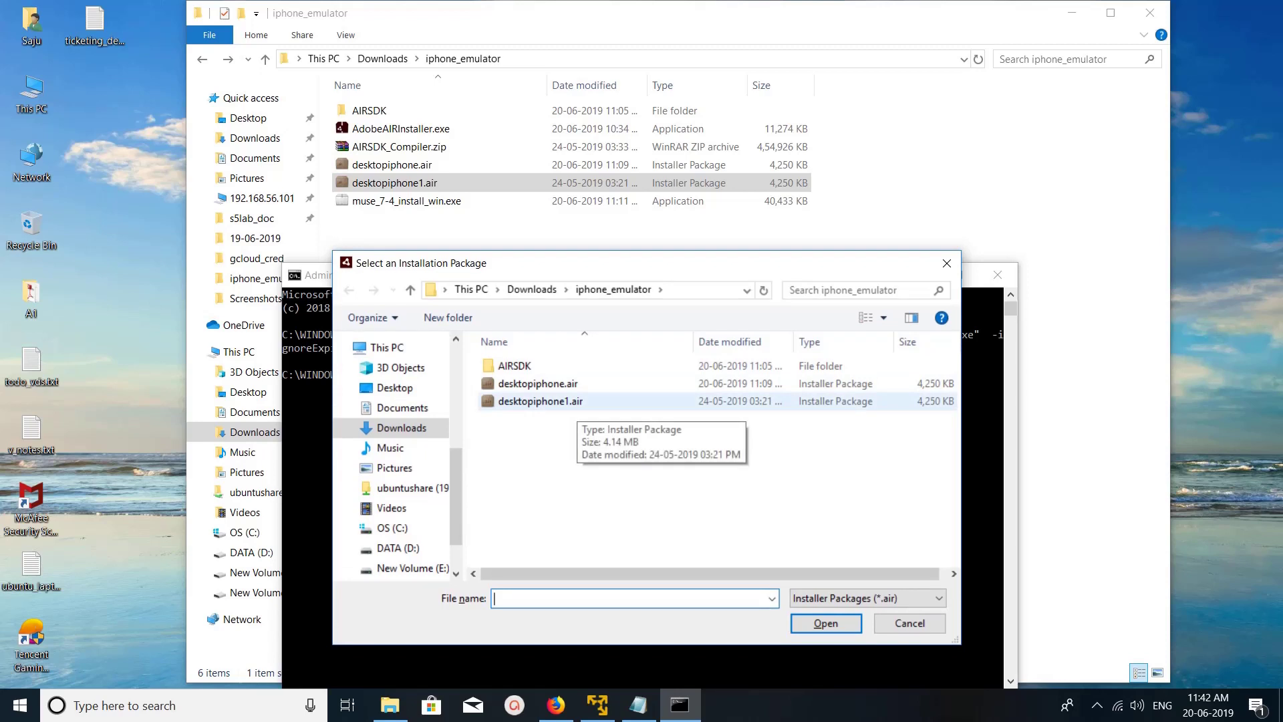
{"action": "left_click", "coordinate": [567, 403]}
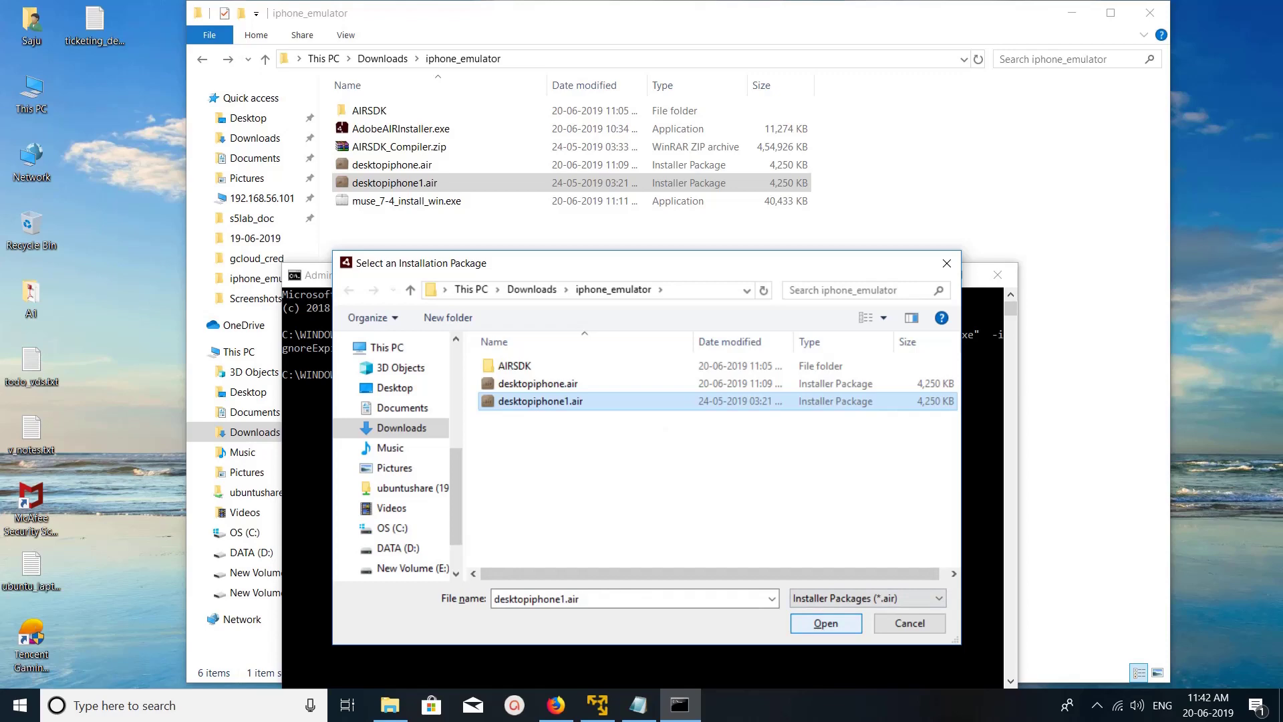
{"action": "left_click", "coordinate": [827, 624]}
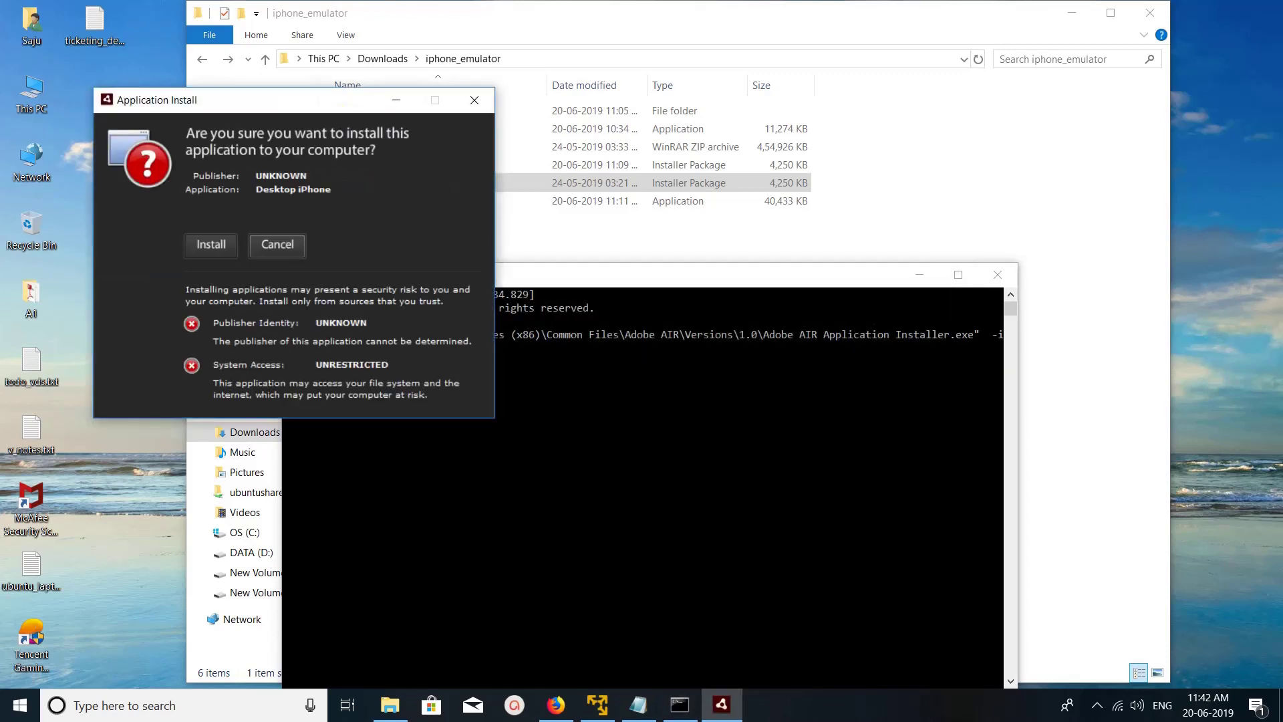
Install Desktop iPhone, keeping the default installation preferences.
{"action": "left_click_drag", "start_coordinate": [251, 99], "coordinate": [258, 156]}
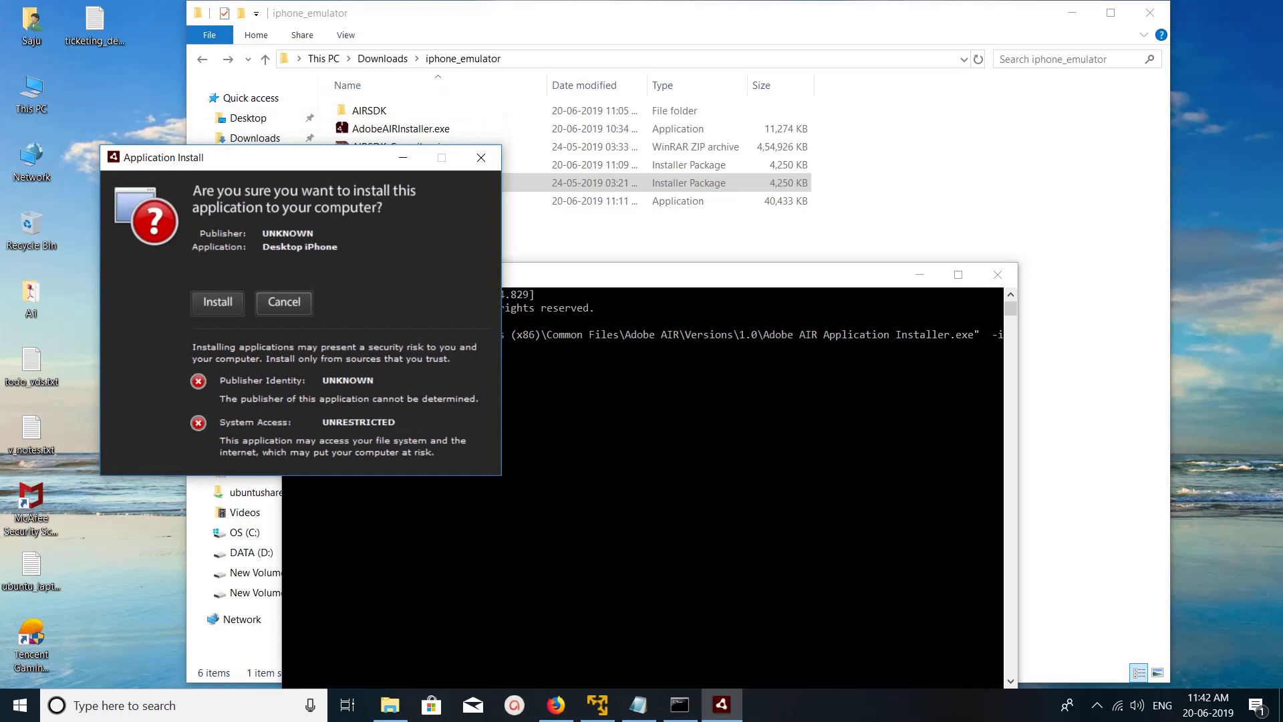
{"action": "left_click", "coordinate": [217, 301]}
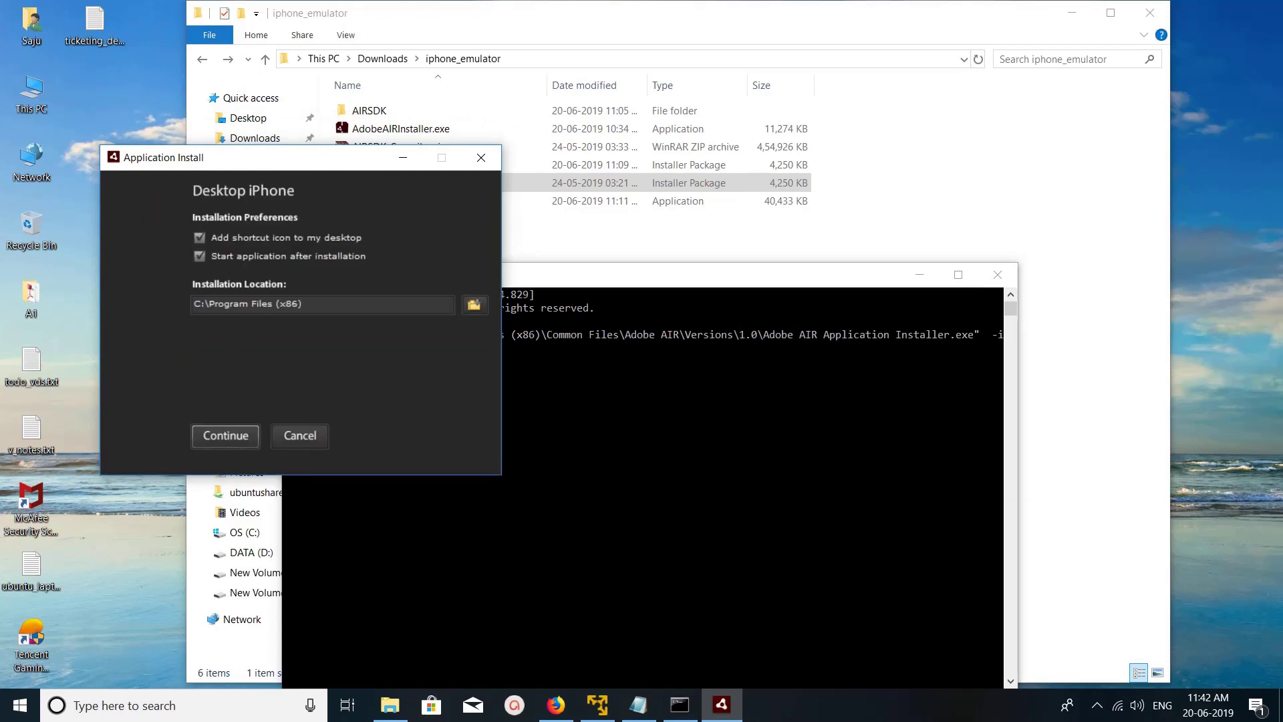
{"action": "left_click", "coordinate": [225, 435]}
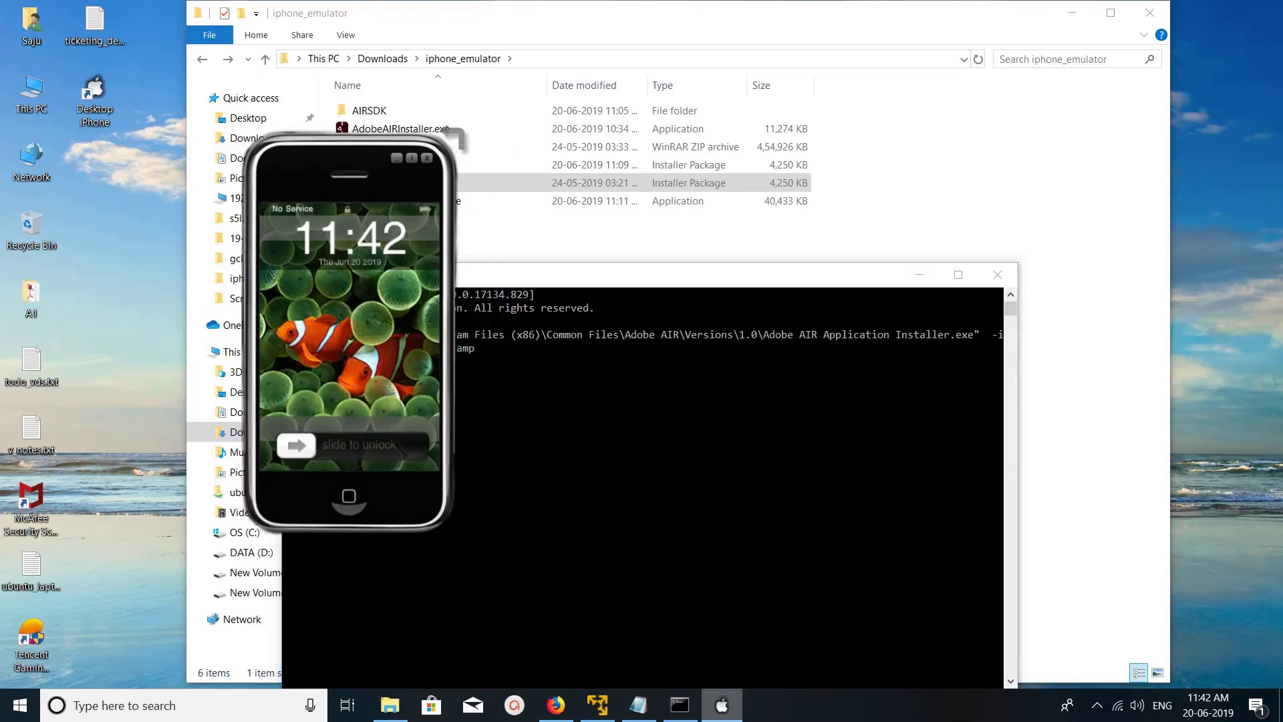
Center the Desktop iPhone emulator window and slide to unlock it.
{"action": "mouse_move", "coordinate": [351, 175]}
{"action": "left_mouse_down"}
{"action": "mouse_move", "coordinate": [891, 153]}
{"action": "mouse_move", "coordinate": [842, 129]}
{"action": "left_mouse_up"}
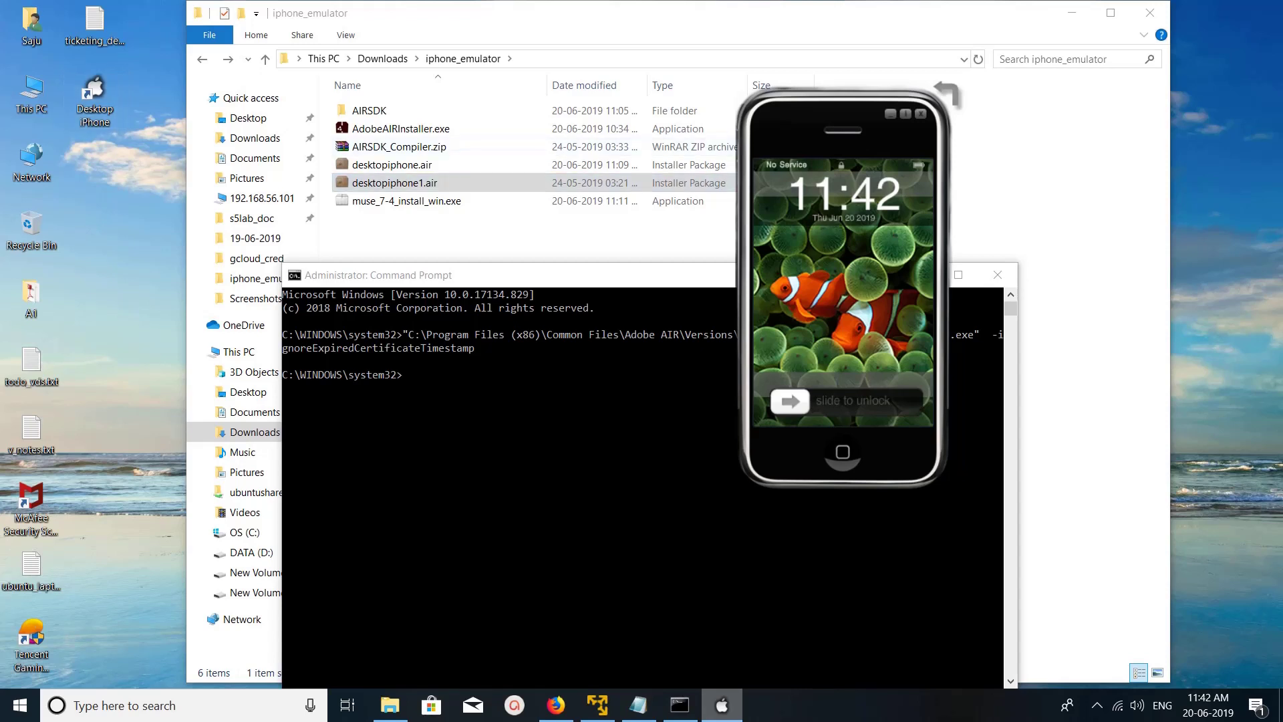
{"action": "left_click_drag", "start_coordinate": [842, 121], "coordinate": [608, 149]}
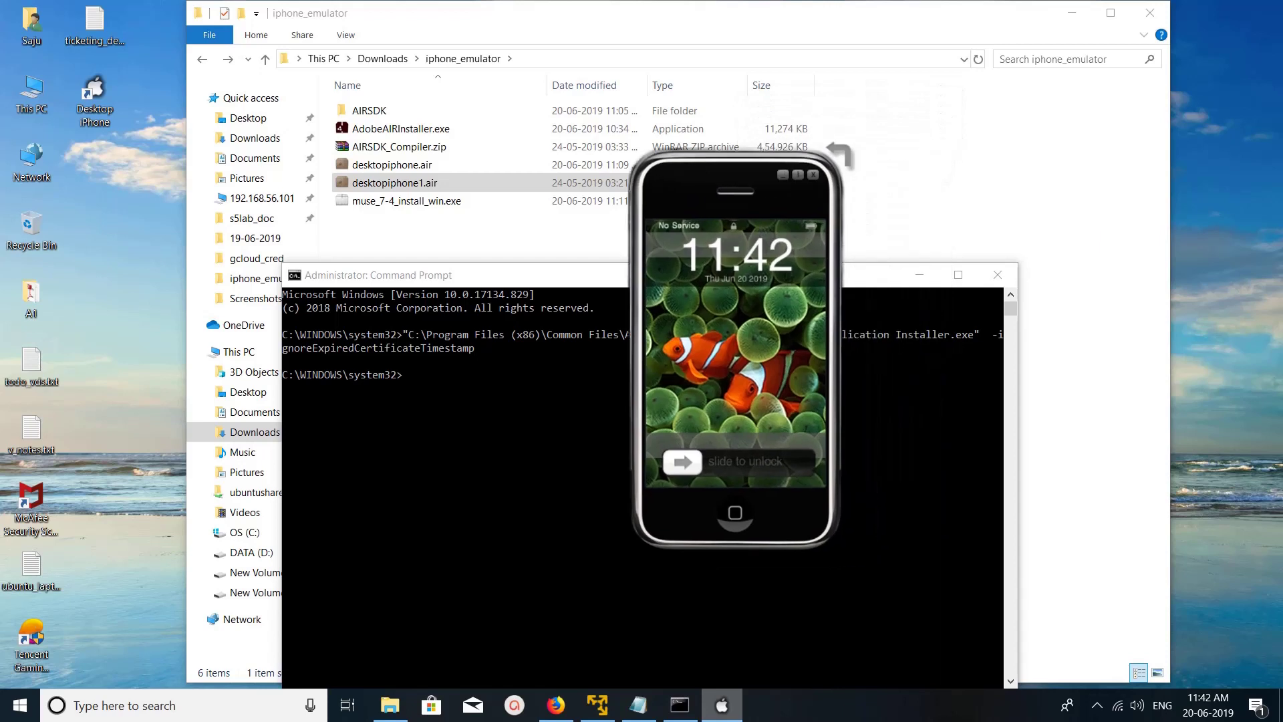
{"action": "left_click_drag", "start_coordinate": [714, 119], "coordinate": [753, 129]}
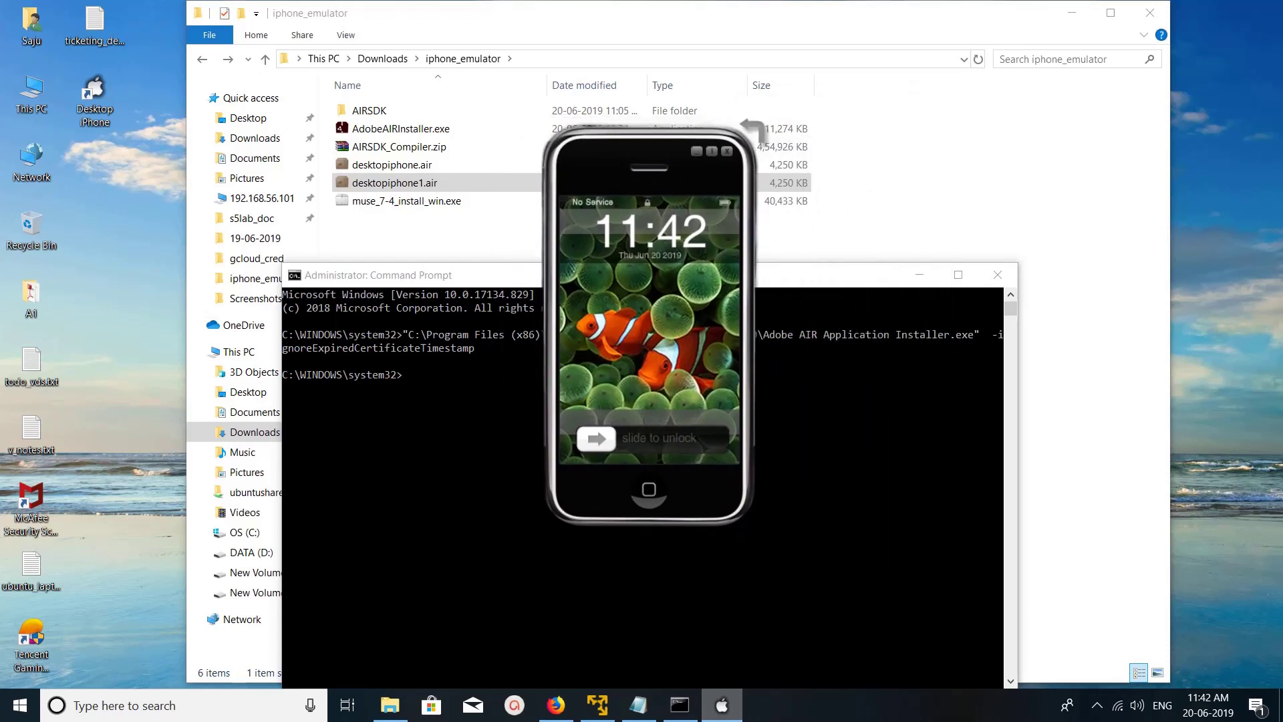
{"action": "left_click_drag", "start_coordinate": [597, 438], "coordinate": [706, 438]}
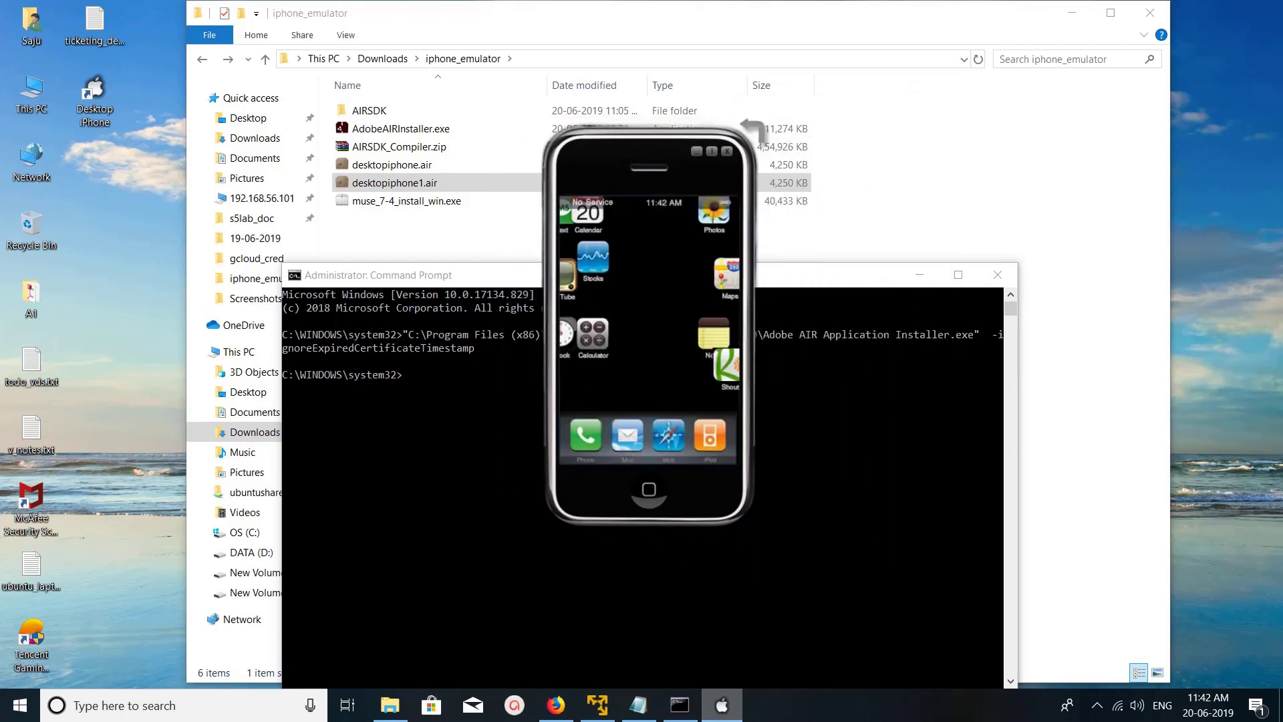